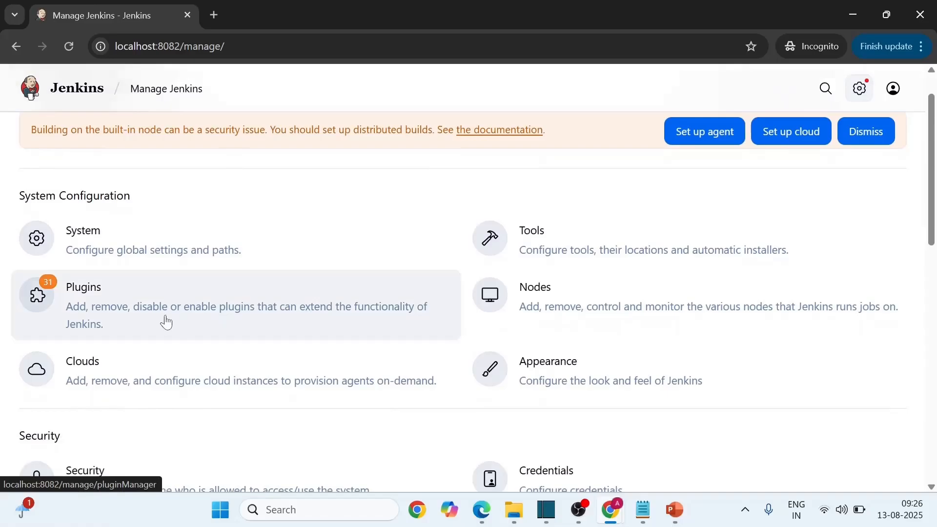
Open the plugin manager and look through the list of installed plugins.
click(165, 321)
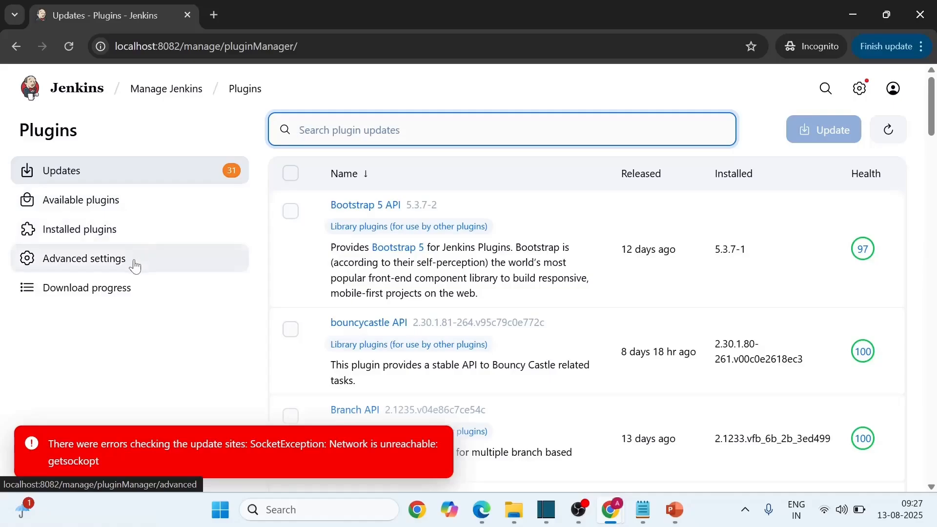
click(112, 238)
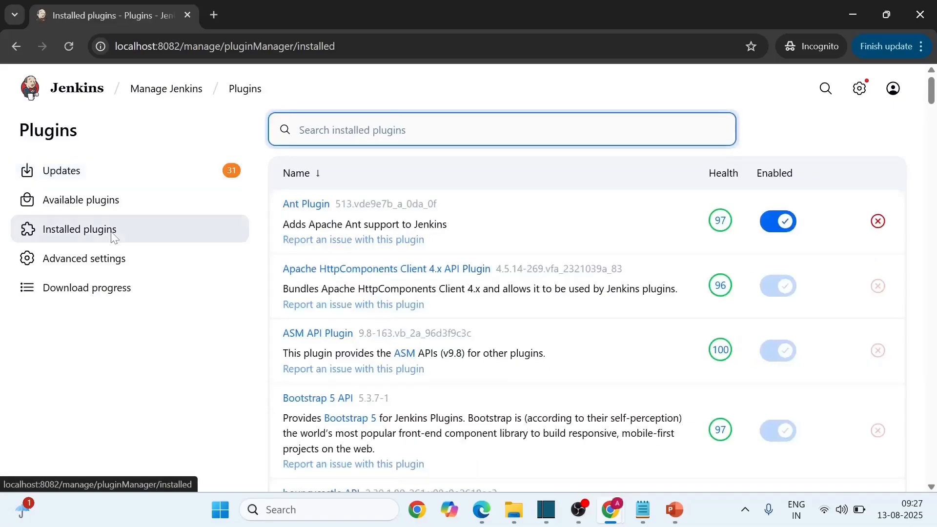
scroll(498, 340, down, 10)
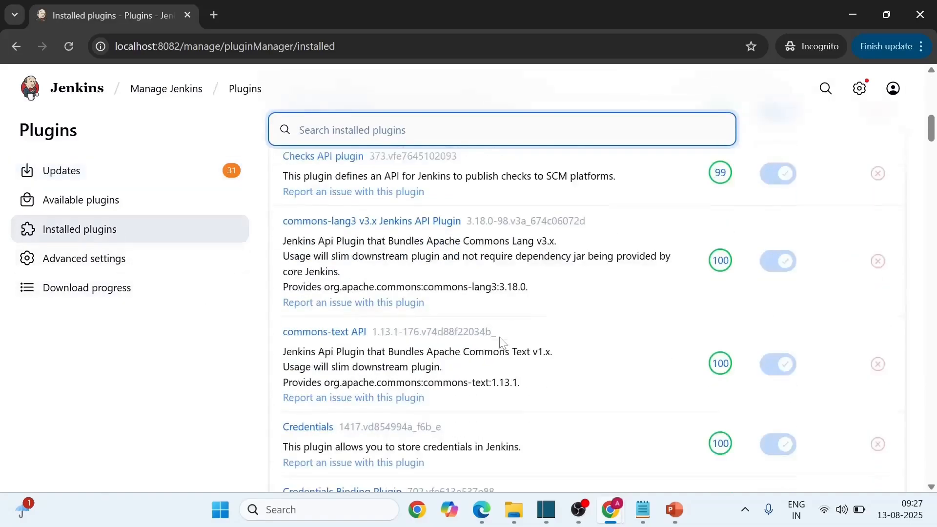
scroll(500, 342, down, 3)
scroll(500, 341, up, 15)
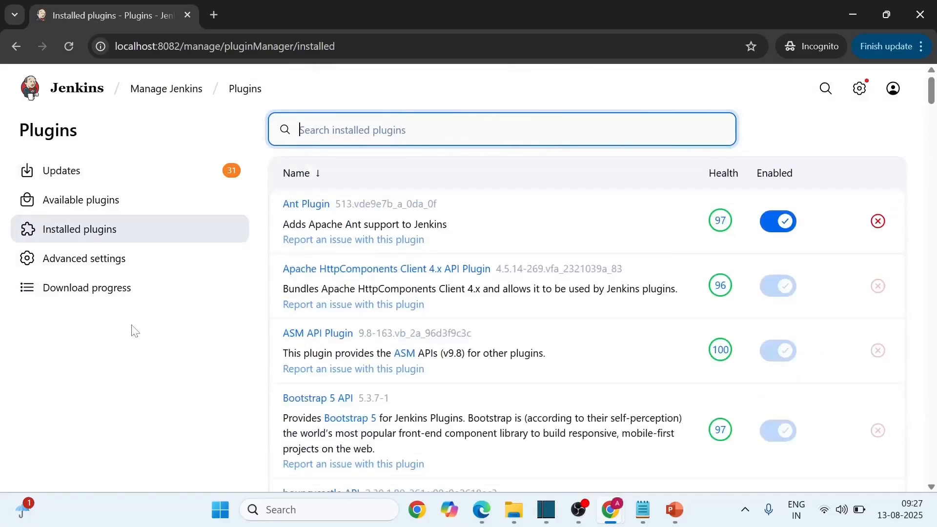
Search the available plugins for "python" and select the Python plugin for installation.
click(104, 179)
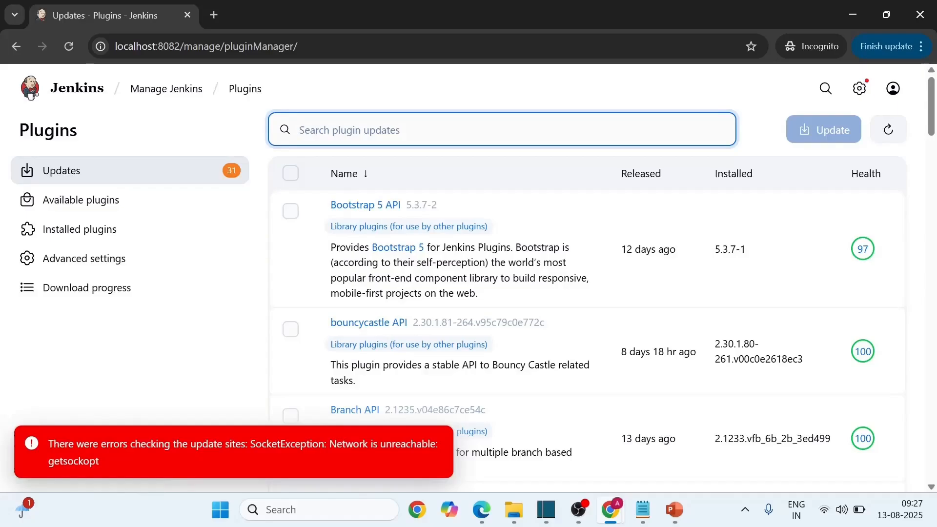
click(104, 210)
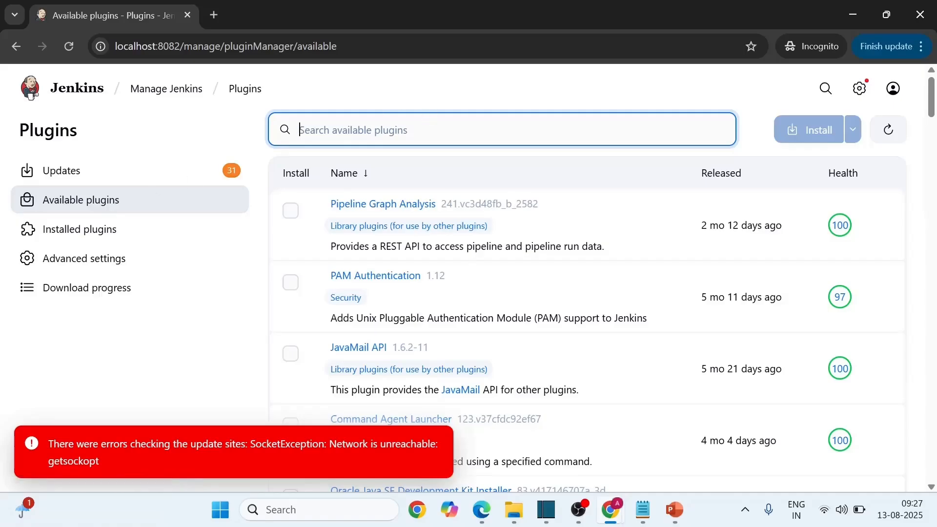
text(python)
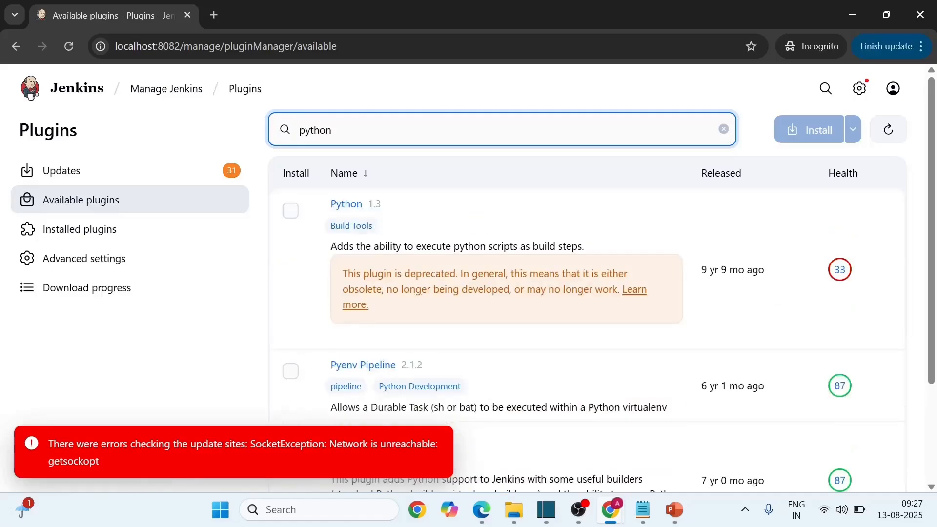
click(291, 212)
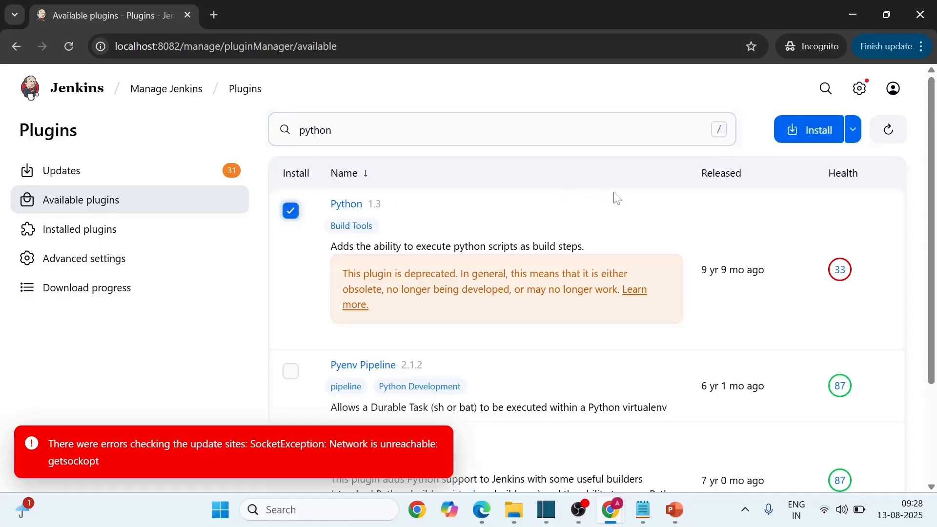
Search the available plugins for "docker" and also select the Docker plugin for installation.
key(/)
key(ctrl+a)
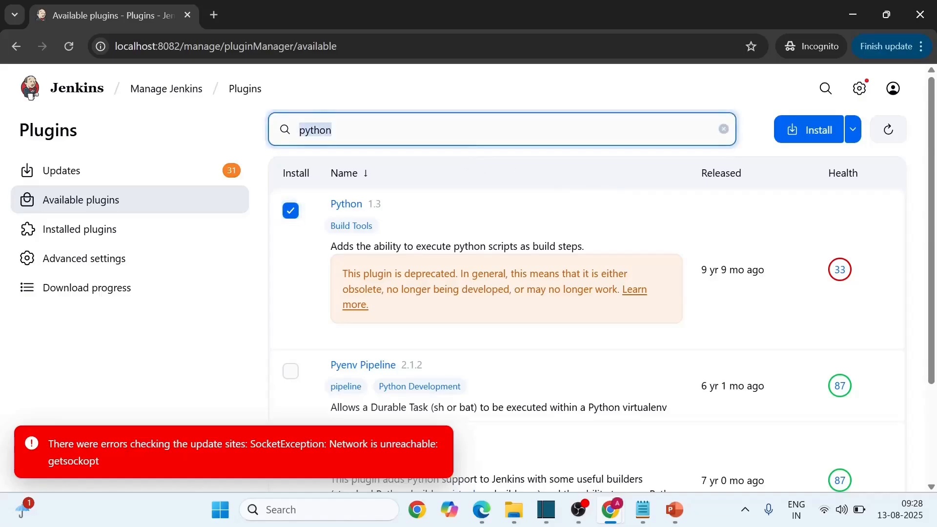
key(BackSpace)
text(docker)
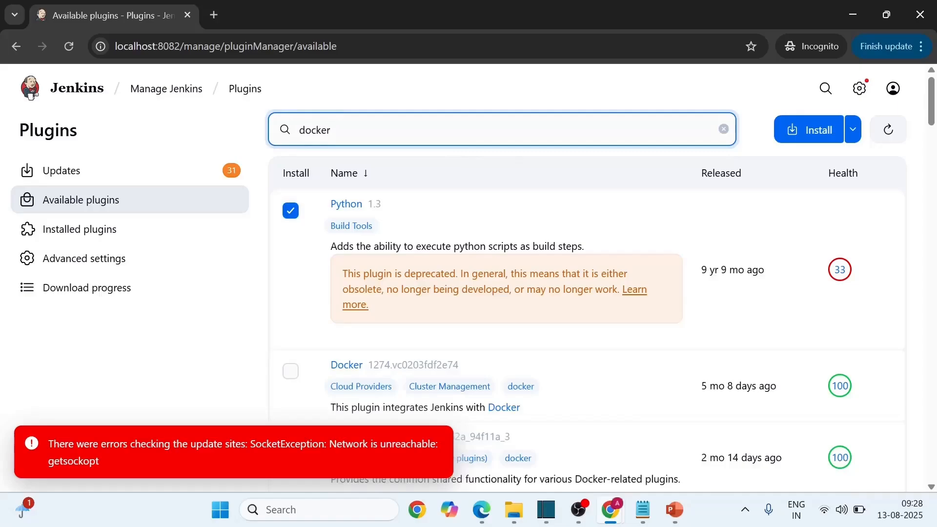
click(290, 371)
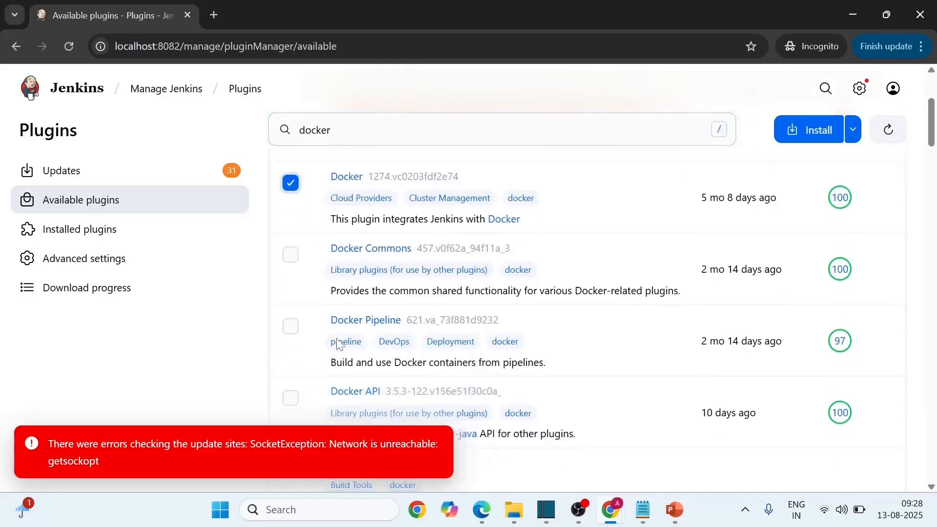
Clear the plugin search, install the selected Python and Docker plugins, and view their entries in the download progress list.
key(/)
key(ctrl+a)
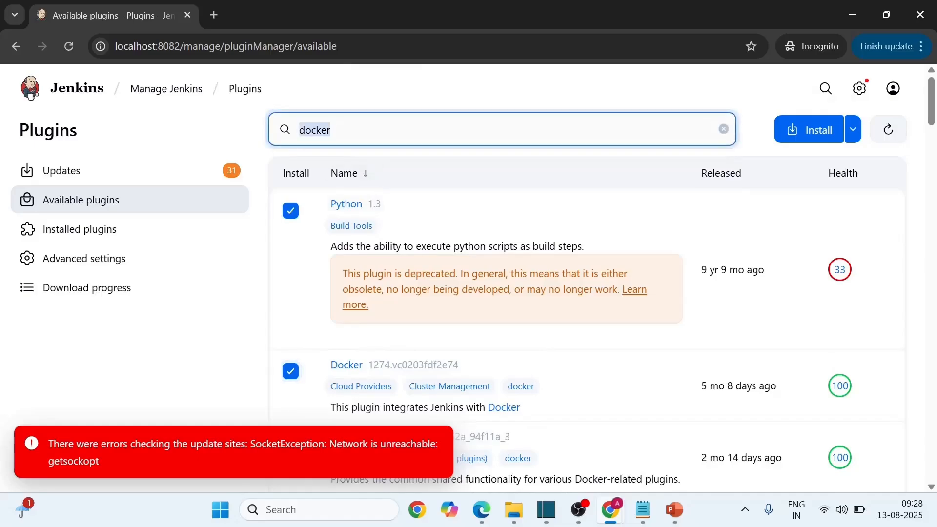
key(BackSpace)
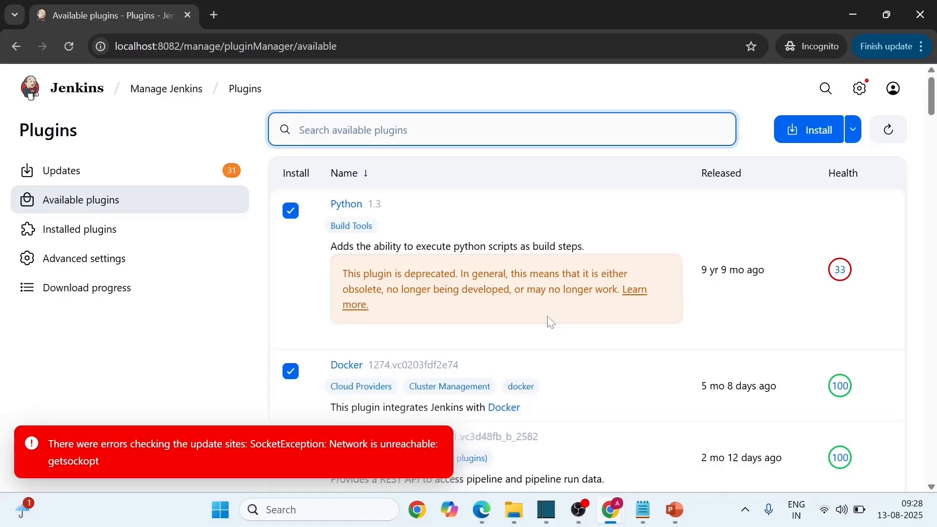
scroll(550, 322, down, 15)
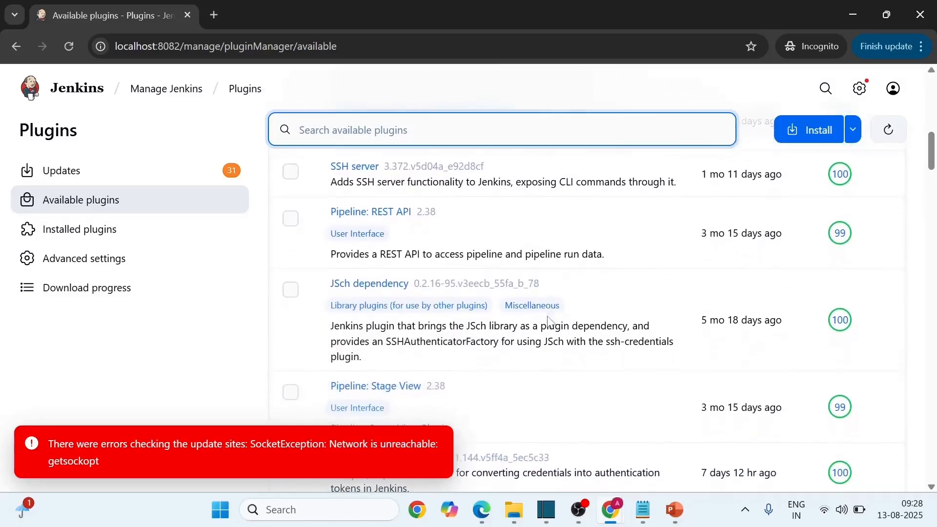
scroll(550, 322, down, 4)
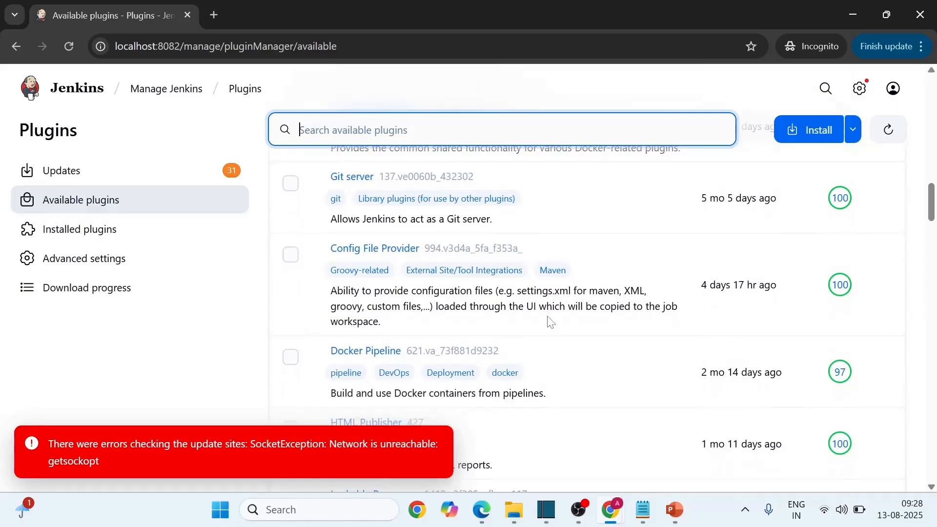
scroll(698, 225, up, 19)
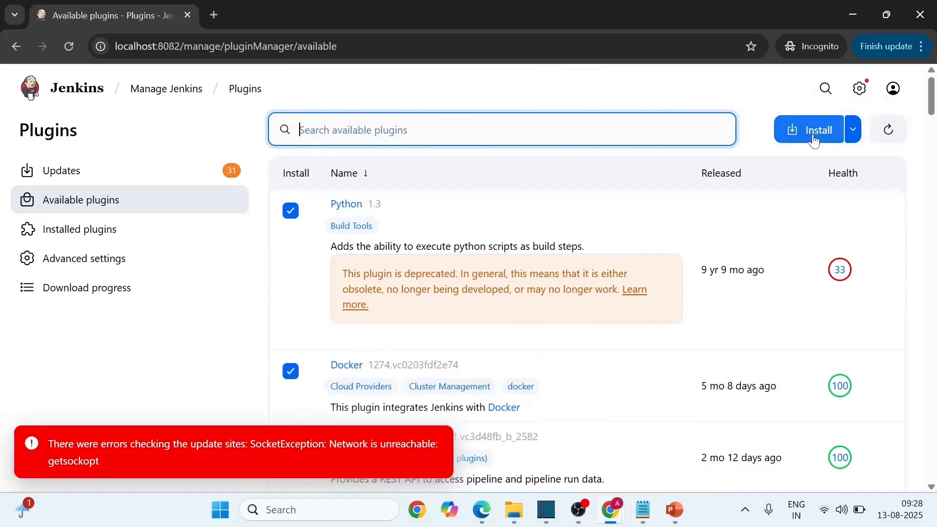
click(813, 140)
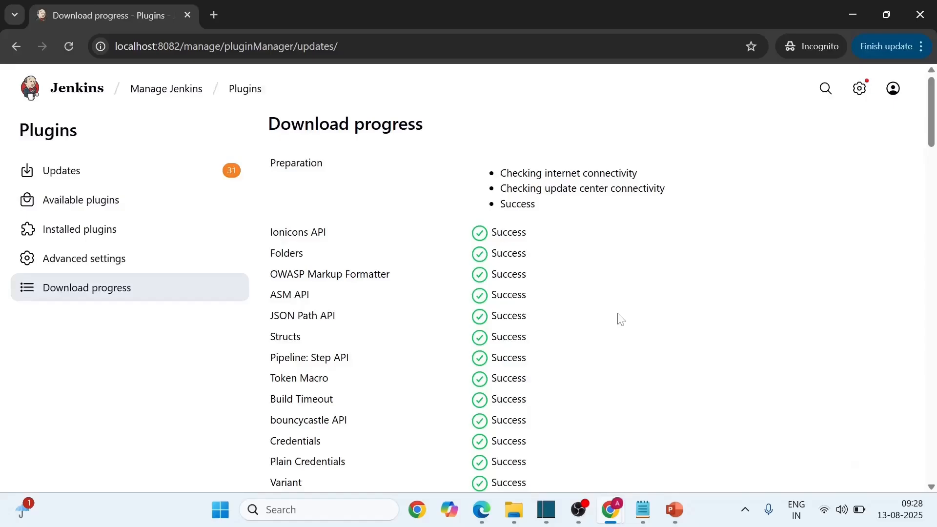
scroll(619, 318, down, 15)
scroll(620, 318, down, 15)
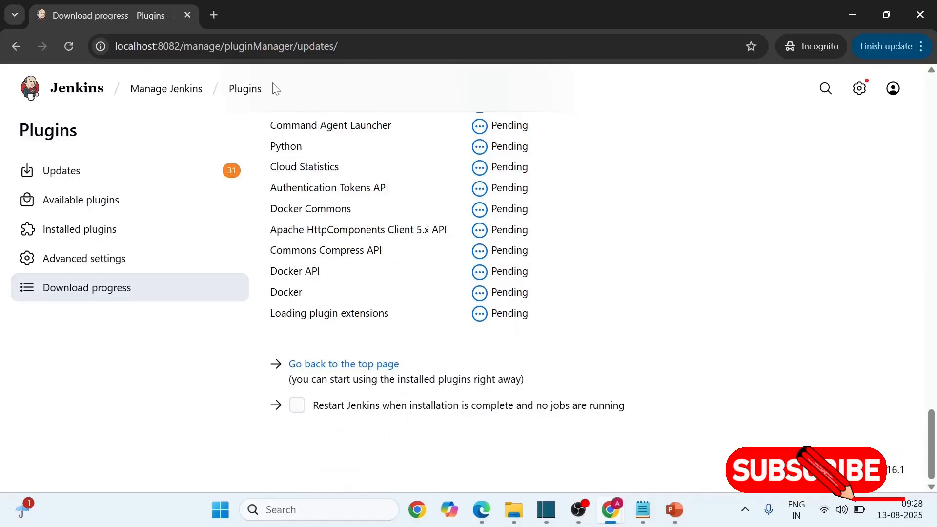
Open the plugin manager's advanced settings in a duplicate tab, and follow its proxy notice to the Configure System page in another tab.
right_click(161, 6)
click(192, 132)
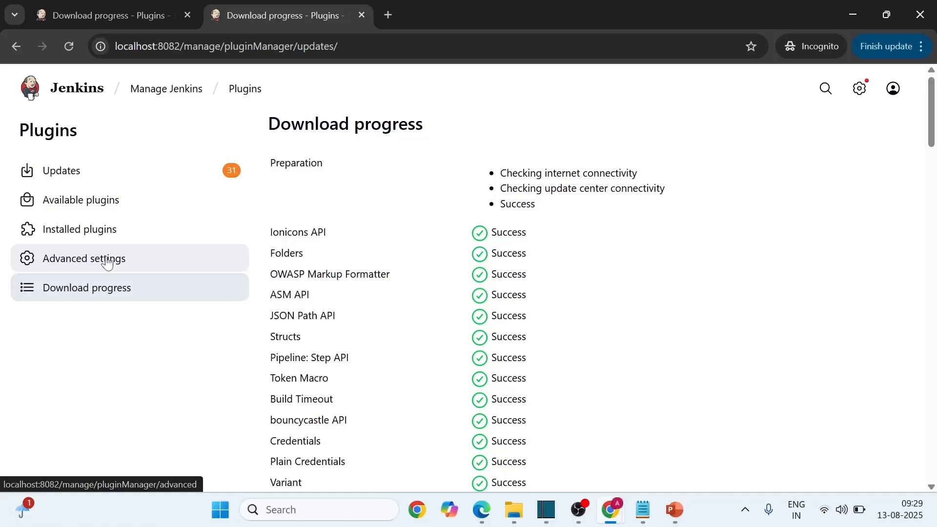
click(107, 263)
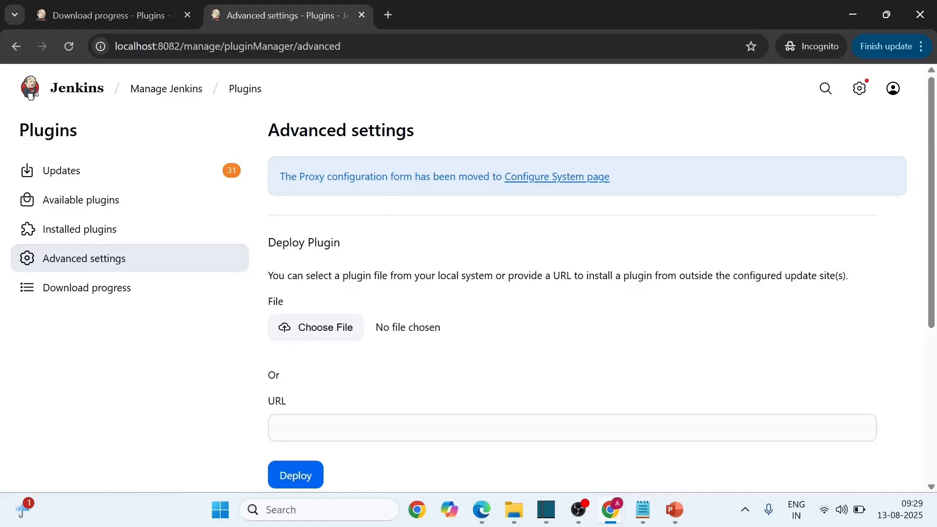
click(554, 181)
click(443, 8)
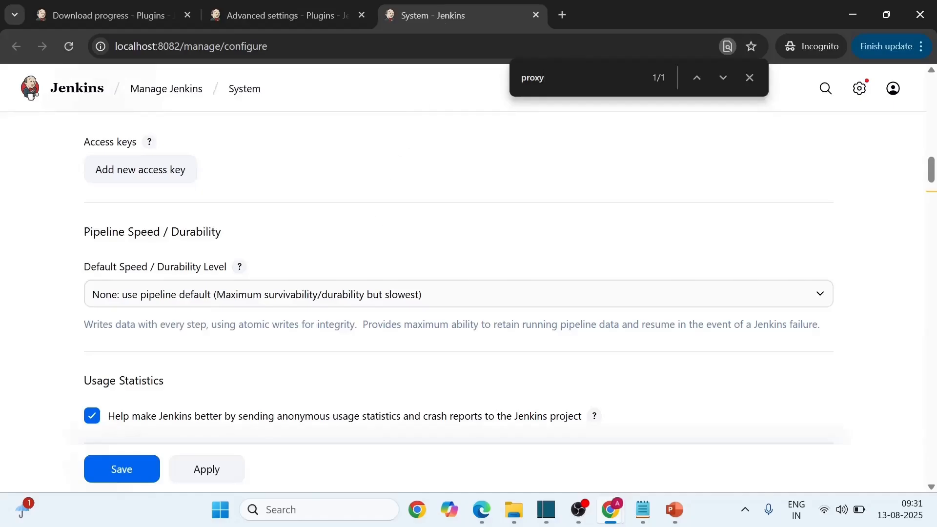
Find the HTTP Proxy Configuration section and set its server to "hostname" and its port to 8080.
key(Return)
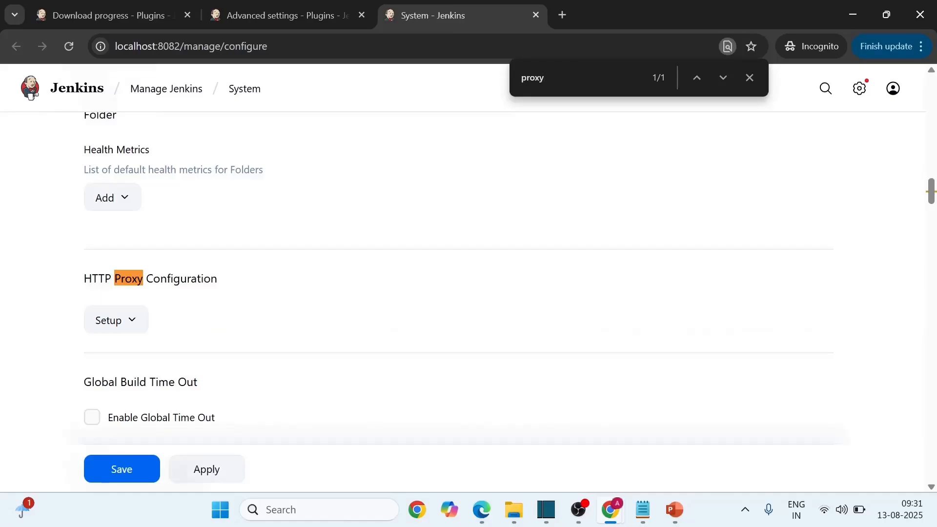
scroll(257, 288, down, 2)
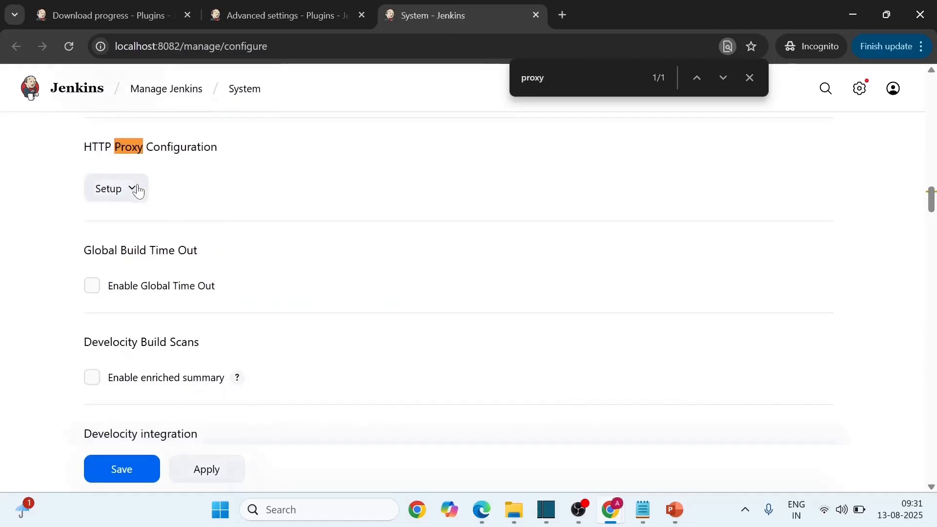
click(138, 191)
click(208, 264)
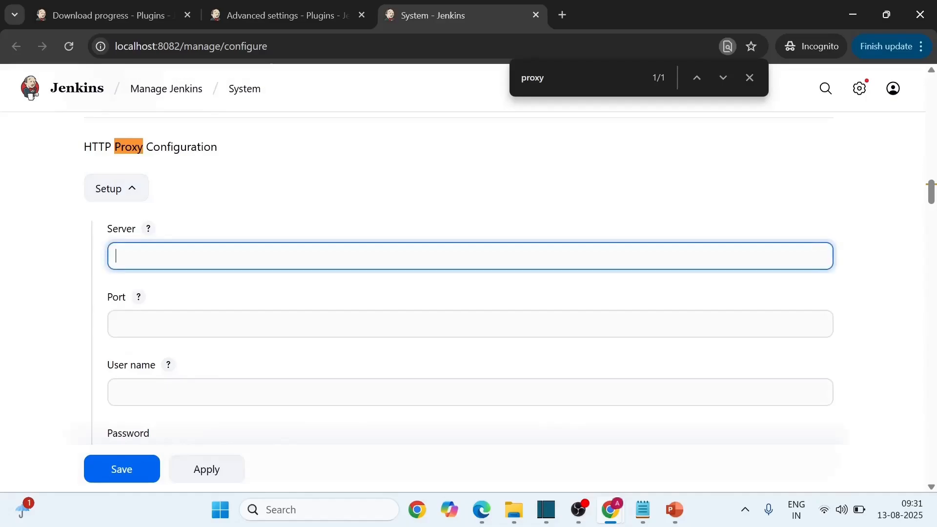
text(hostname)
key(Tab)
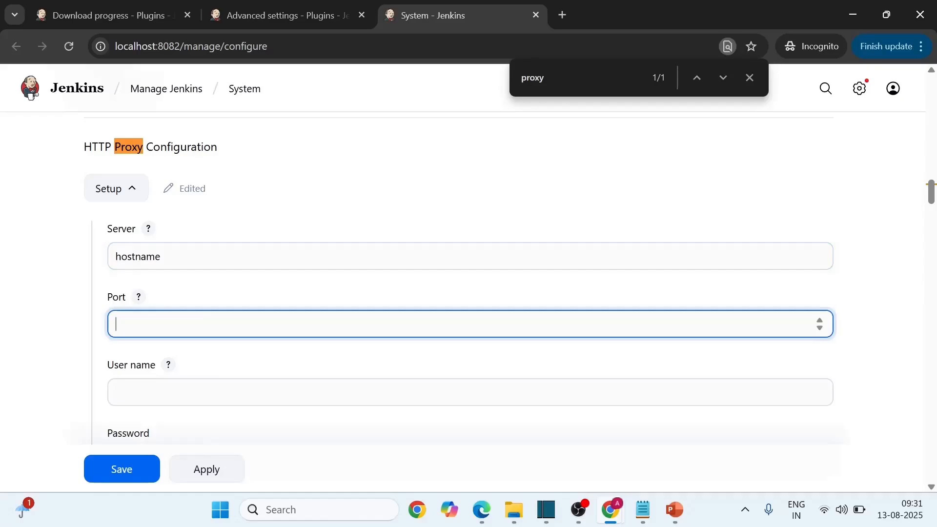
text(8)
key(BackSpace)
text(8080)
Show the help text for the No Proxy Host field in the proxy setup.
scroll(203, 252, down, 2)
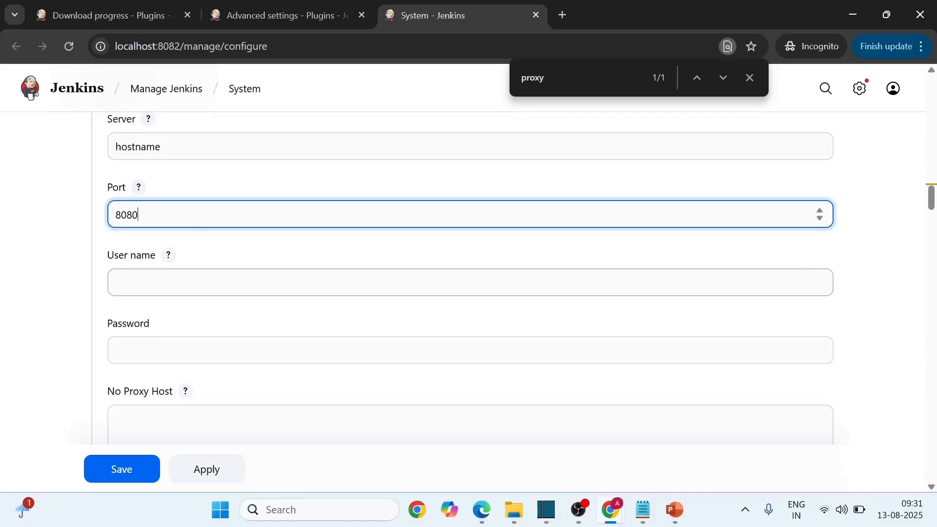
scroll(121, 265, down, 3)
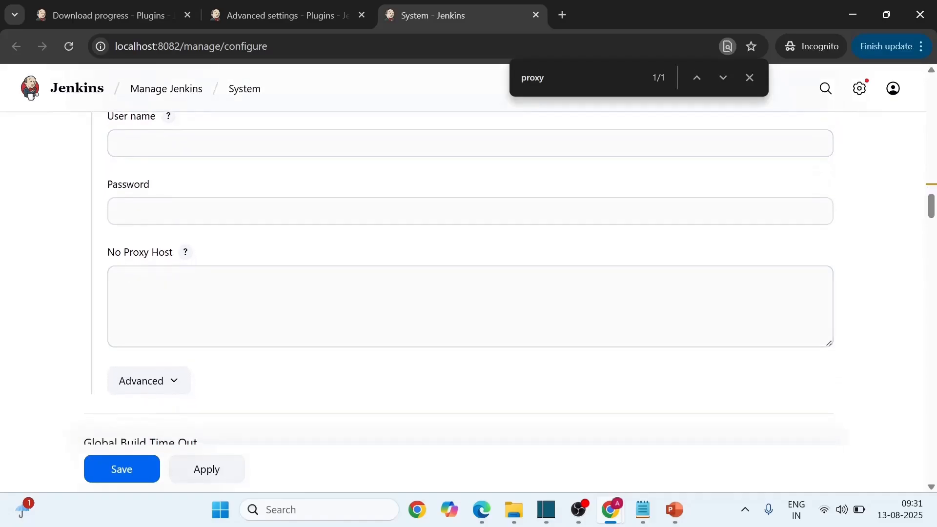
click(185, 253)
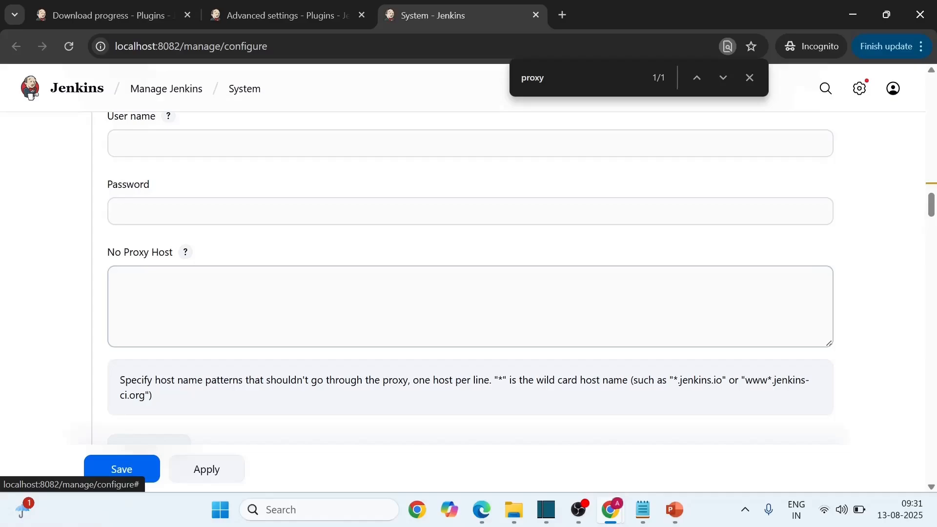
scroll(257, 292, down, 3)
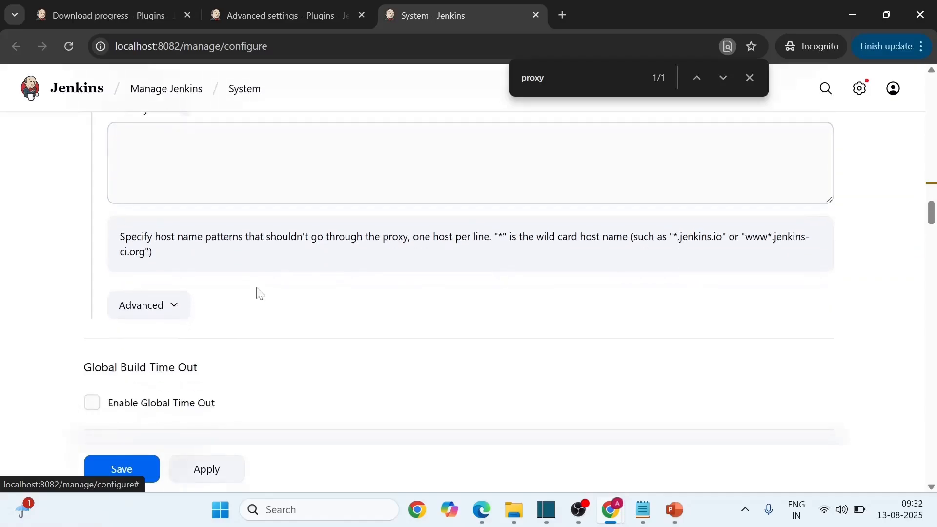
click(169, 306)
scroll(278, 296, down, 3)
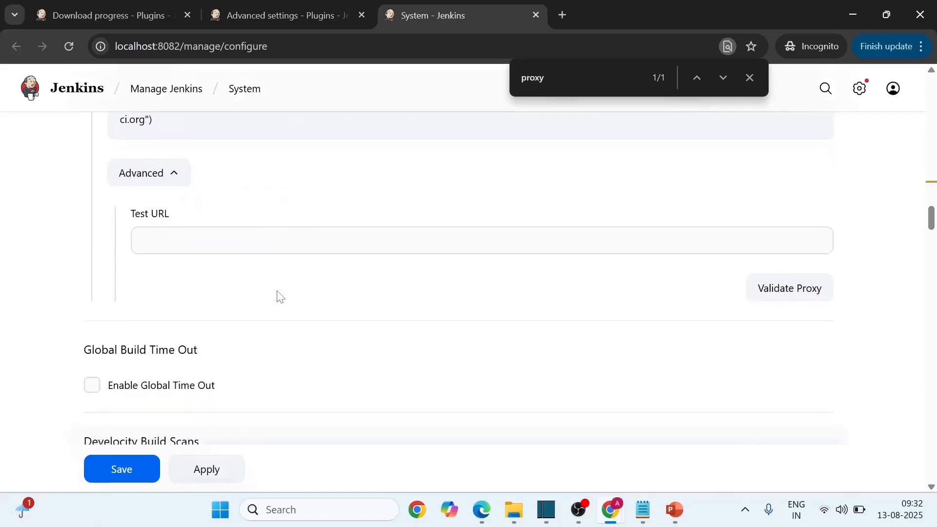
scroll(258, 272, up, 1)
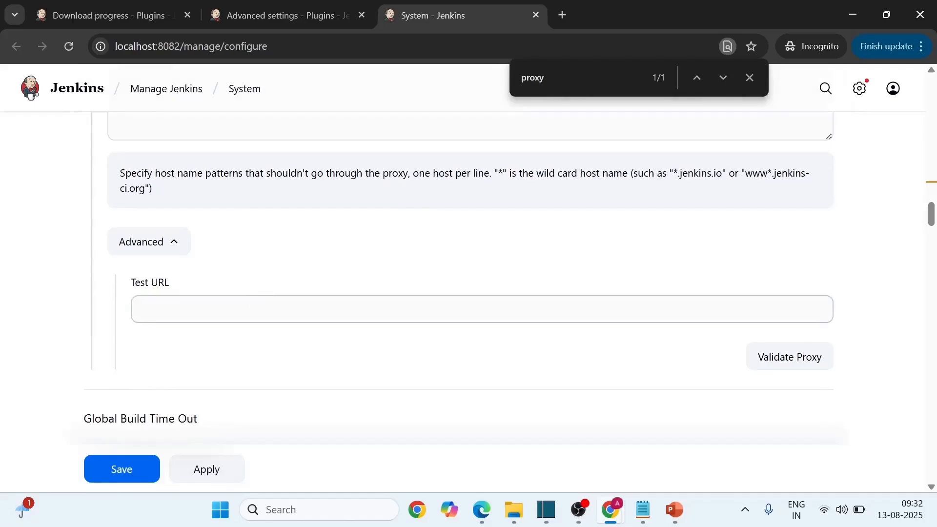
click(244, 309)
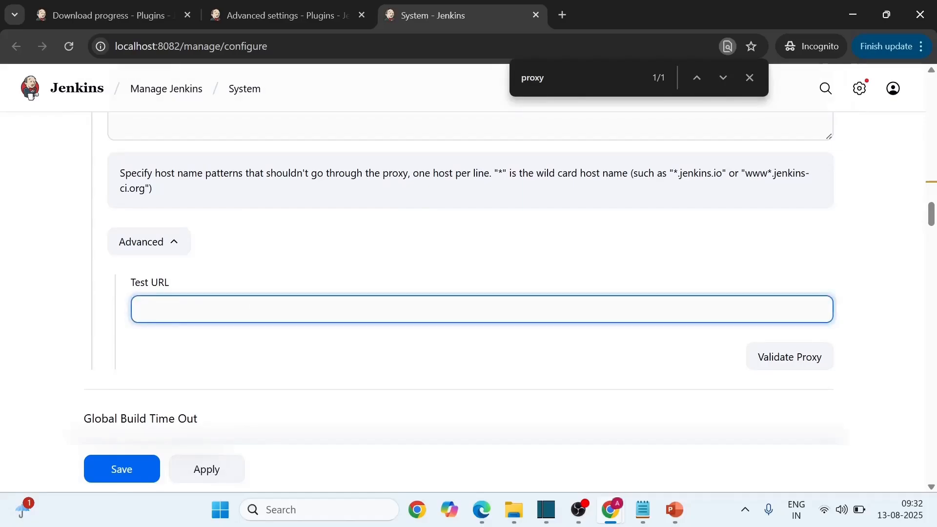
text(www.google,com)
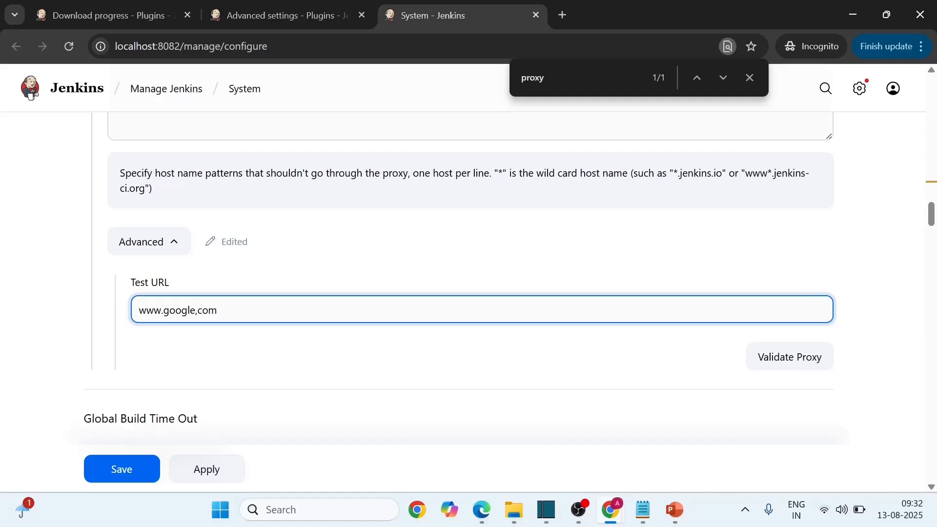
click(764, 364)
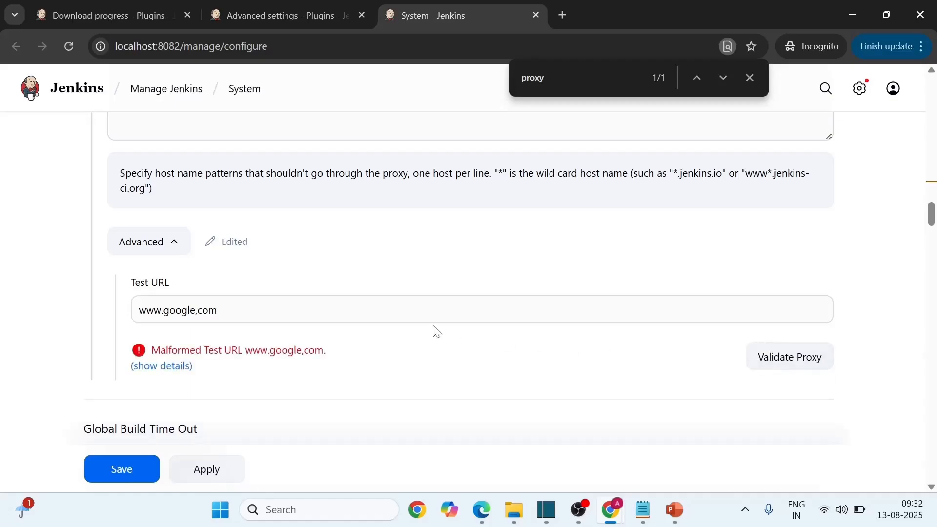
Review the HTTP proxy settings and return to the plugin download progress page to check the installation.
scroll(437, 331, up, 8)
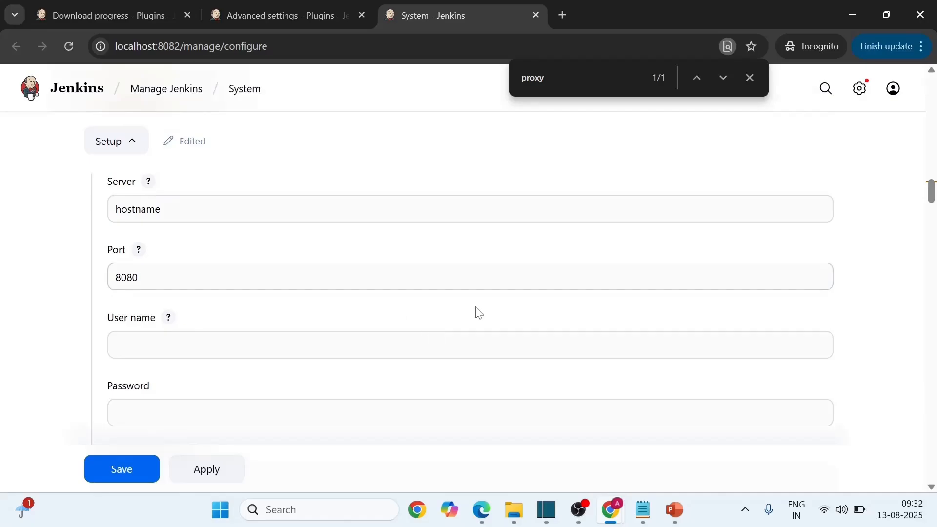
scroll(477, 313, down, 6)
scroll(478, 313, up, 8)
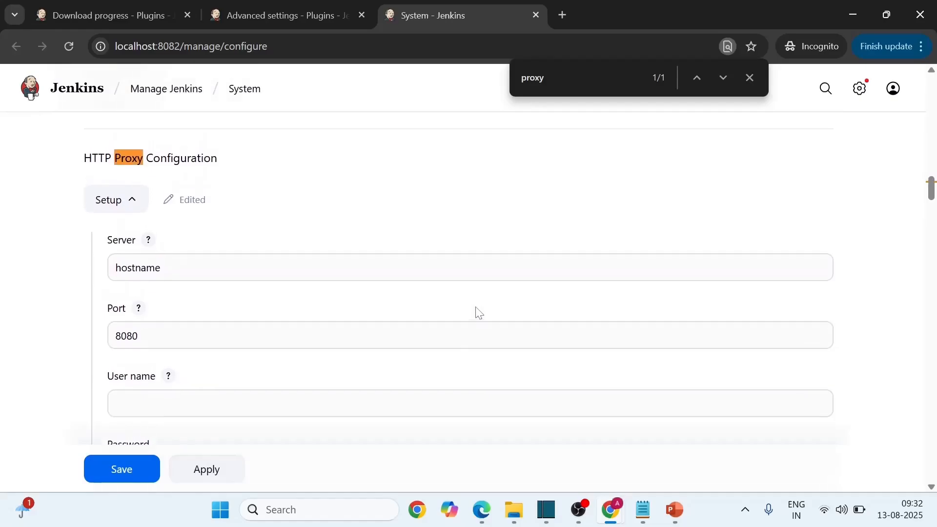
scroll(478, 312, down, 6)
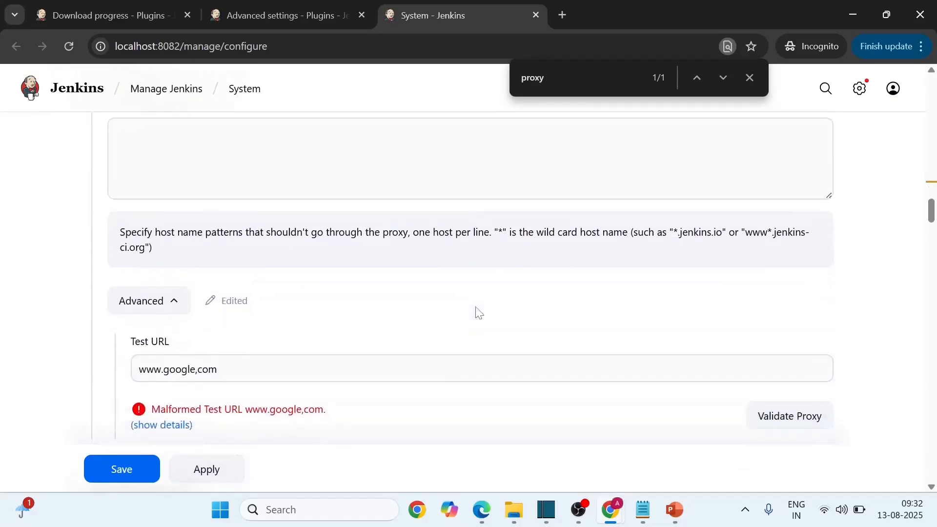
scroll(478, 313, down, 2)
scroll(257, 336, up, 15)
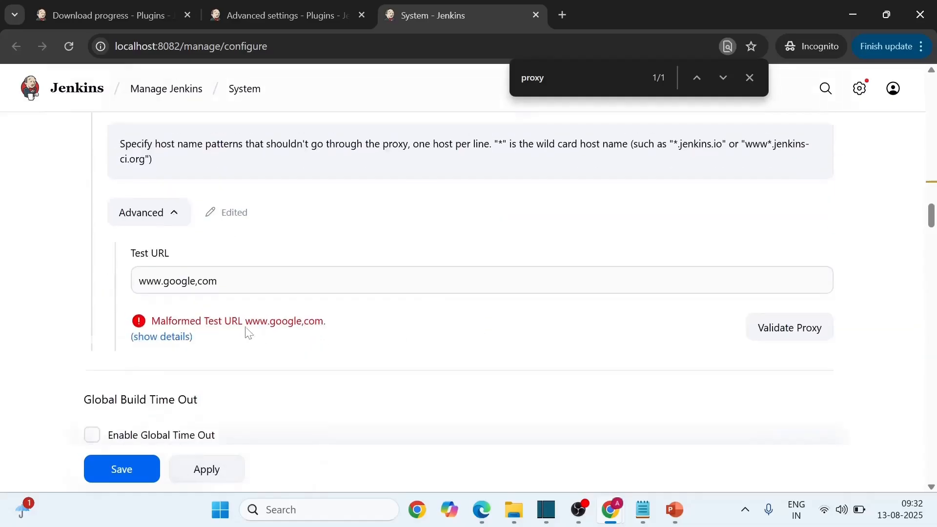
scroll(282, 252, up, 5)
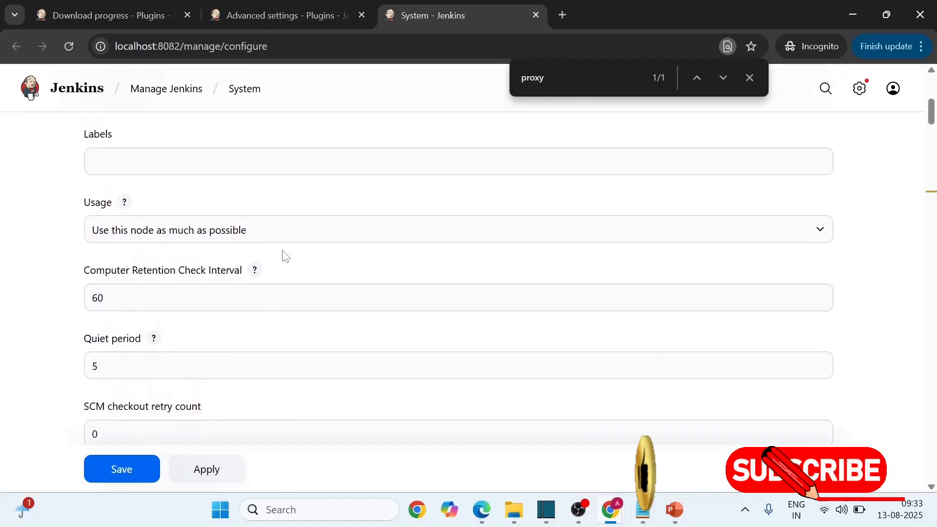
click(99, 13)
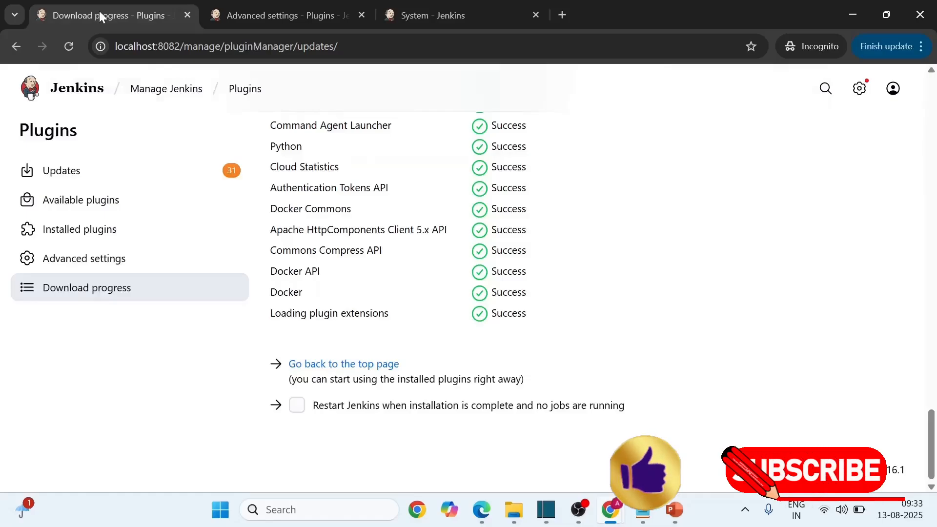